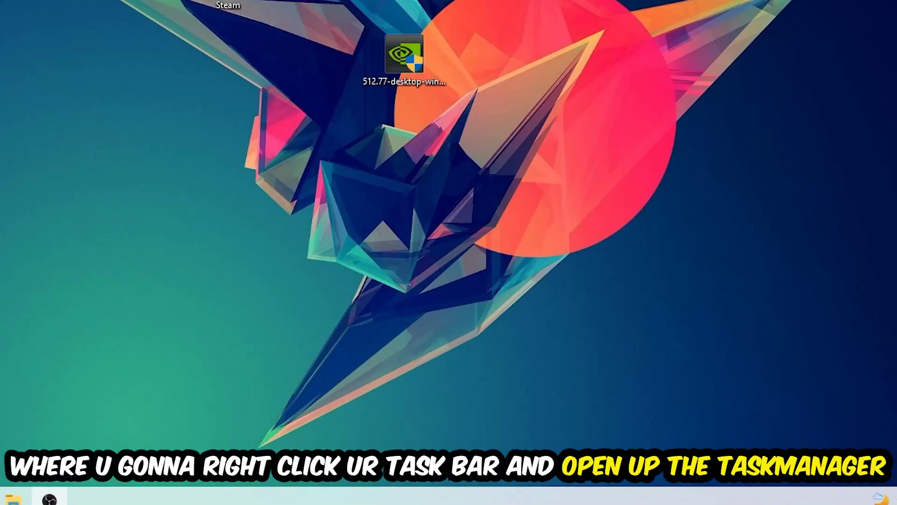
In Task Manager, sort processes by CPU and GPU usage and end OBS Studio.
{"action": "right_click", "coordinate": [356, 499]}
{"action": "left_click", "coordinate": [367, 443]}
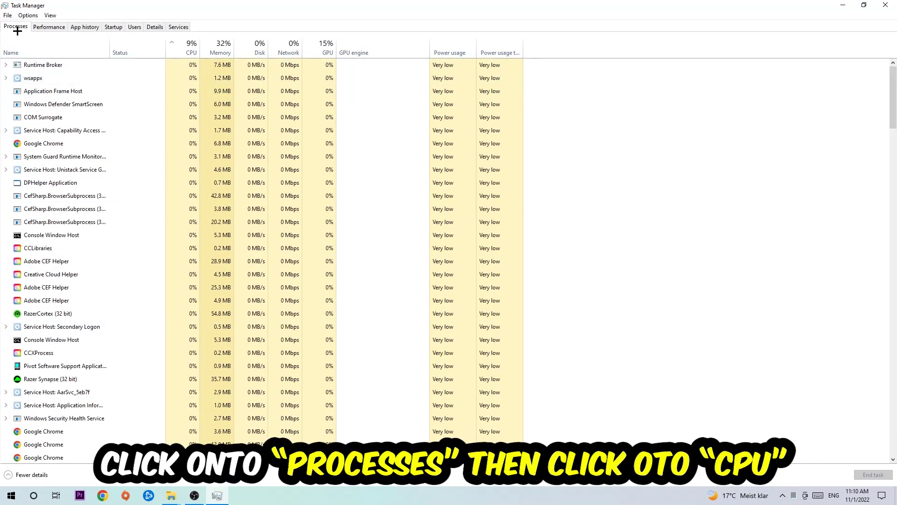
{"action": "left_click", "coordinate": [190, 45]}
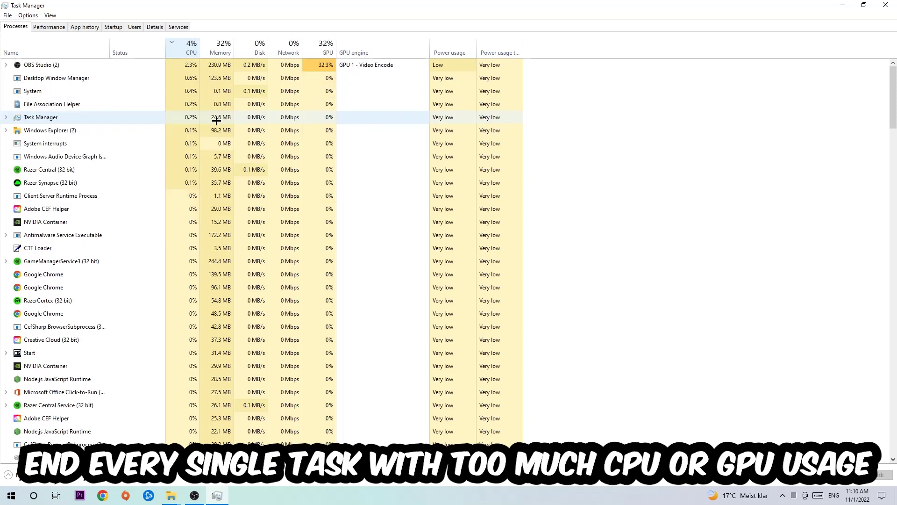
{"action": "left_click", "coordinate": [315, 47]}
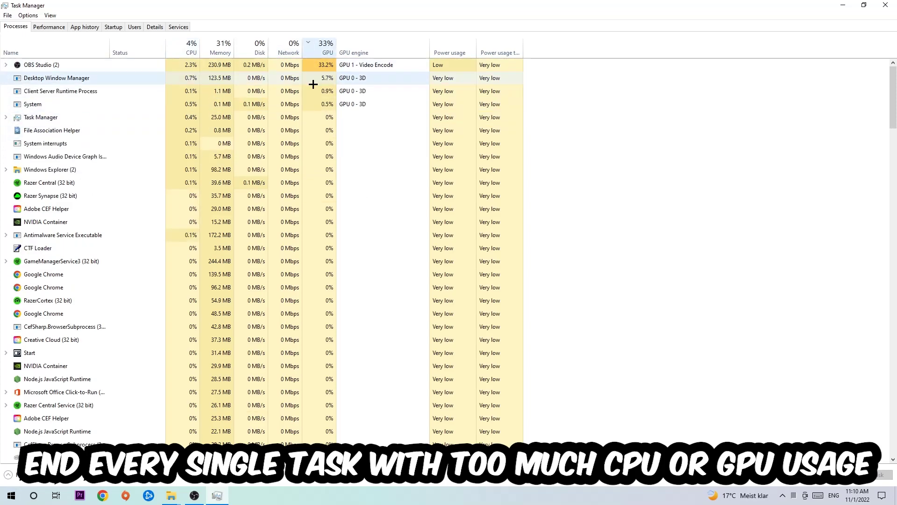
{"action": "right_click", "coordinate": [306, 65]}
{"action": "left_click", "coordinate": [339, 8]}
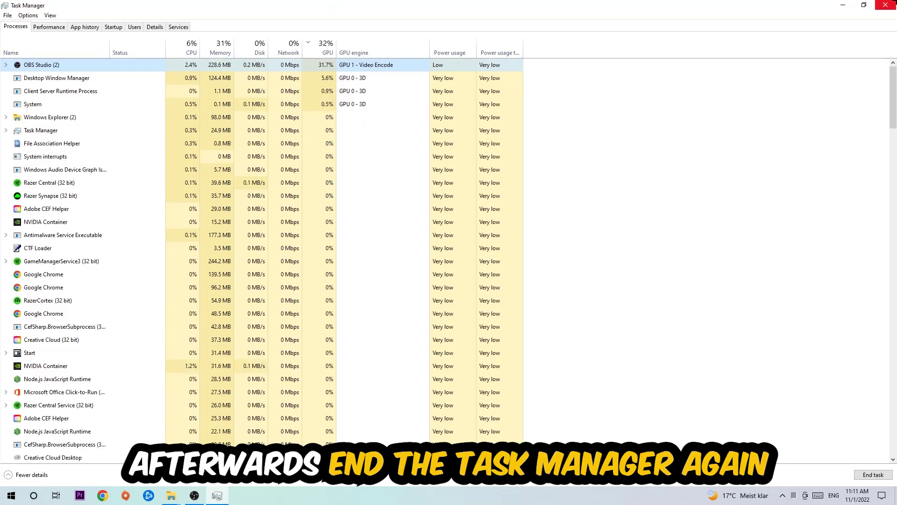
{"action": "left_click", "coordinate": [885, 4]}
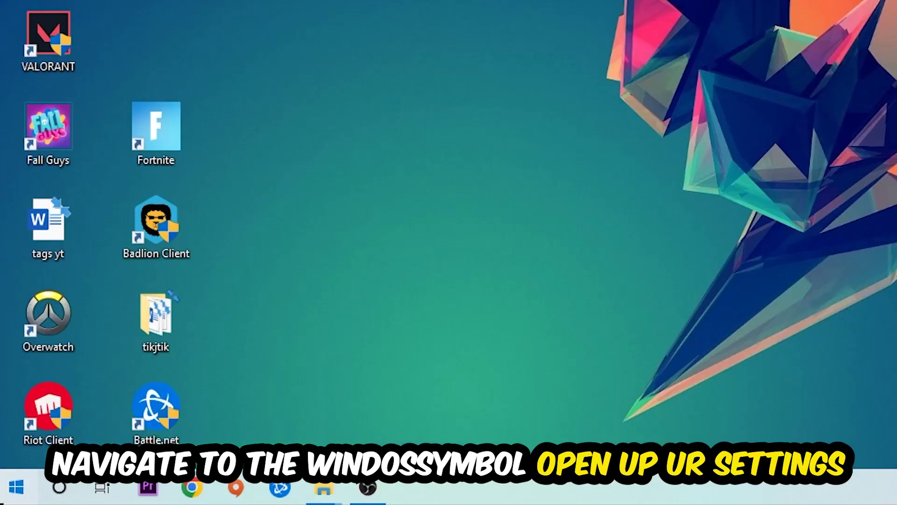
Check the Xbox Game Bar, Captures background recording and Game Mode gaming settings.
{"action": "left_click", "coordinate": [12, 495]}
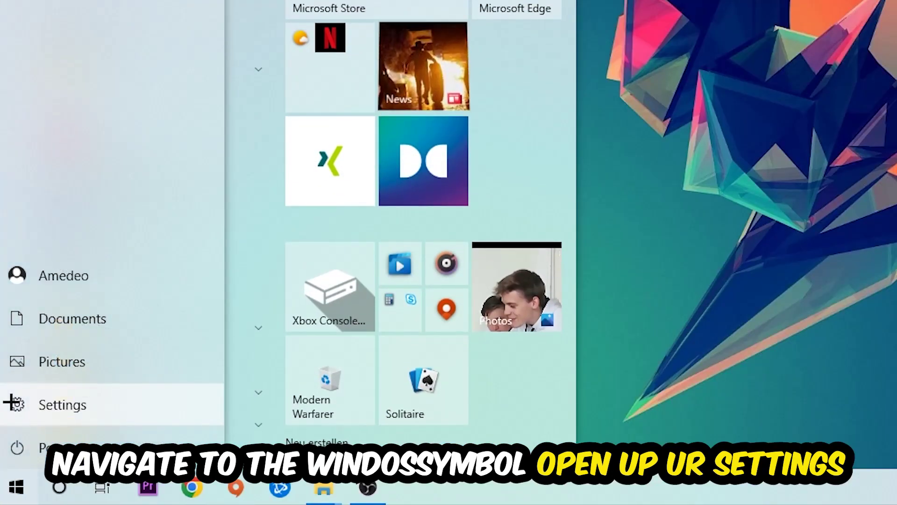
{"action": "left_click", "coordinate": [13, 403]}
{"action": "left_click", "coordinate": [554, 196]}
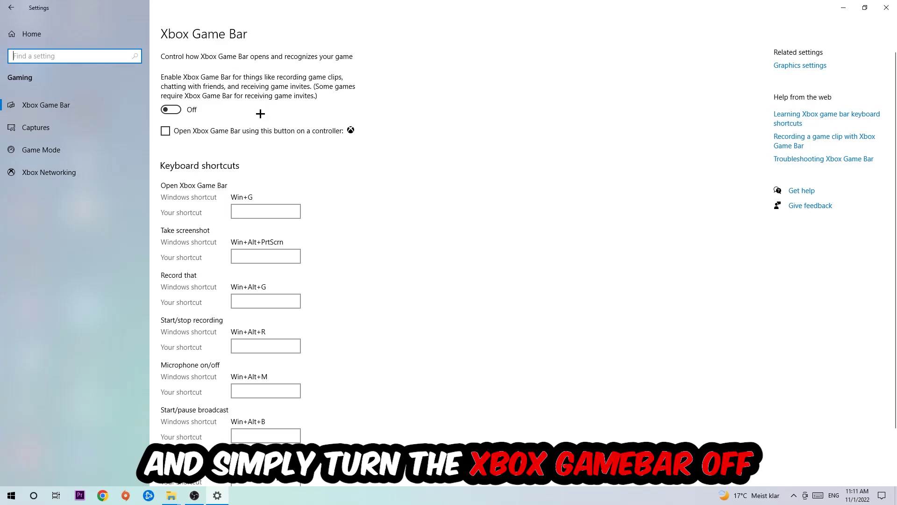
{"action": "left_click", "coordinate": [84, 133]}
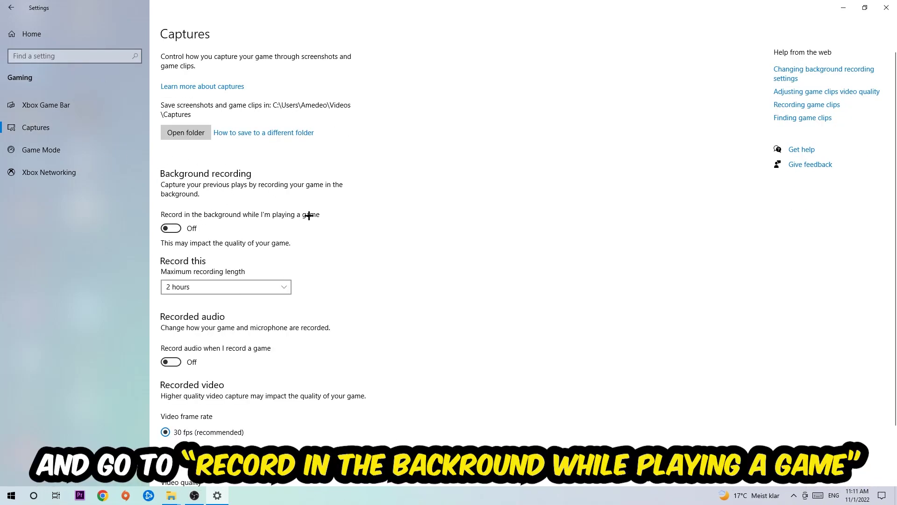
{"action": "left_click", "coordinate": [34, 155]}
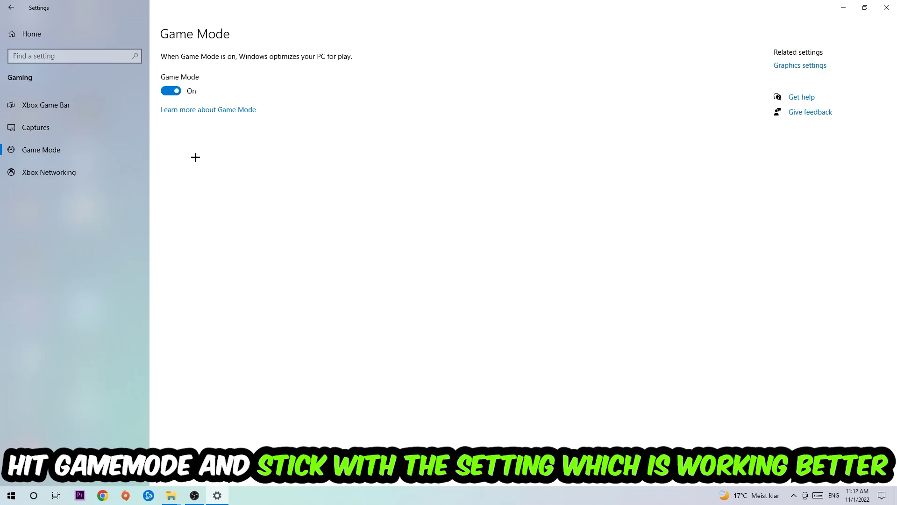
Go back to Settings home and view Windows Update, which reports the PC is up to date.
{"action": "left_click", "coordinate": [28, 32]}
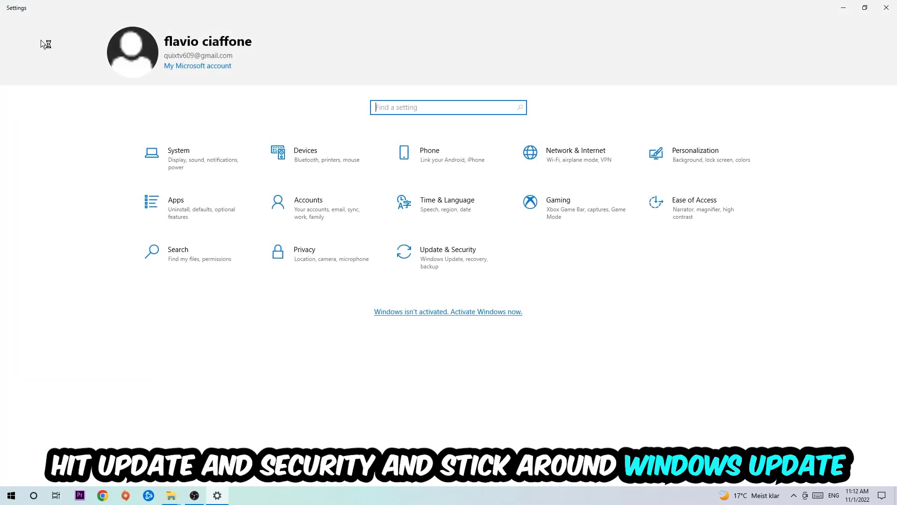
{"action": "left_click", "coordinate": [427, 261]}
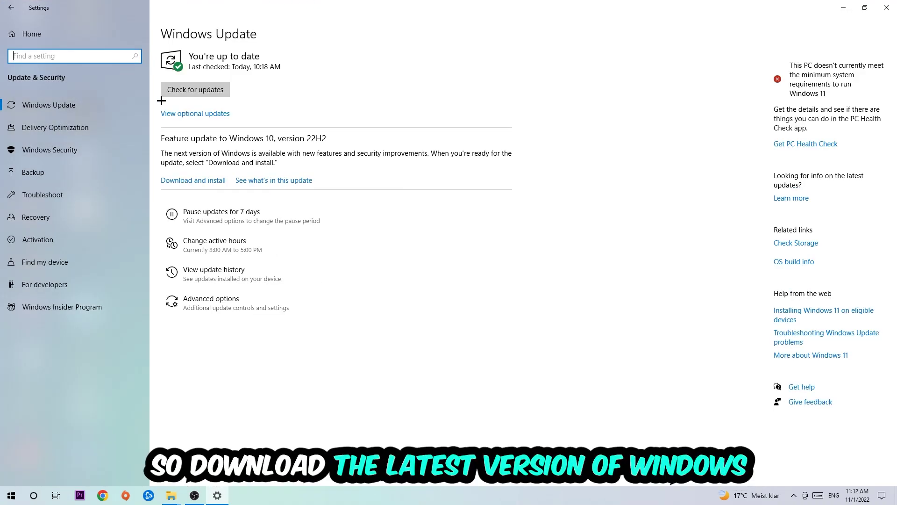
{"action": "left_click", "coordinate": [886, 7]}
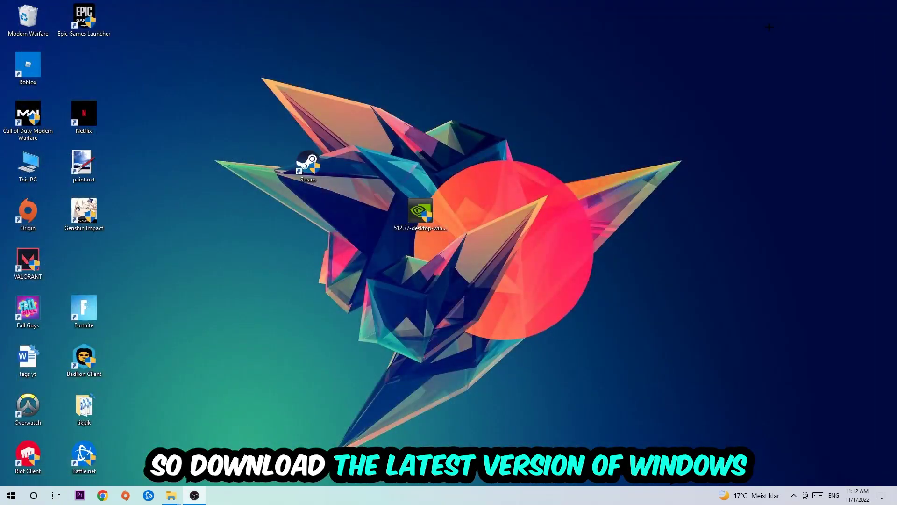